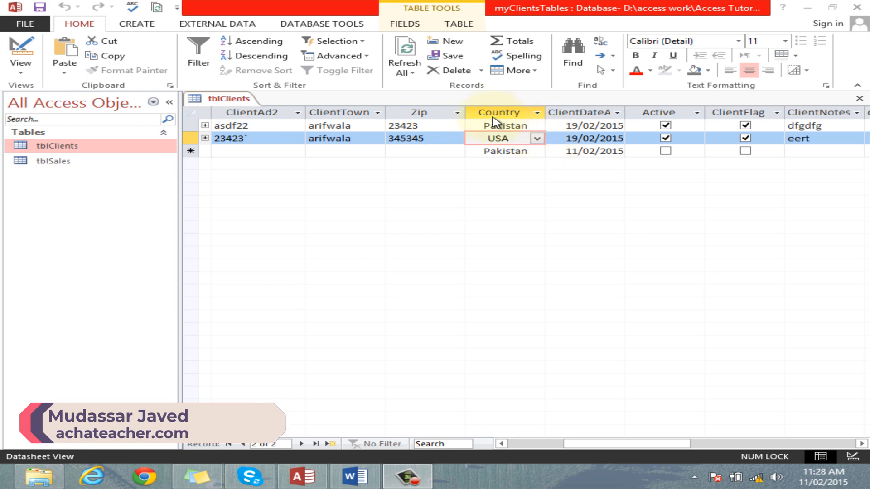
Choose China as the Country in a new tblClients record
click(520, 153)
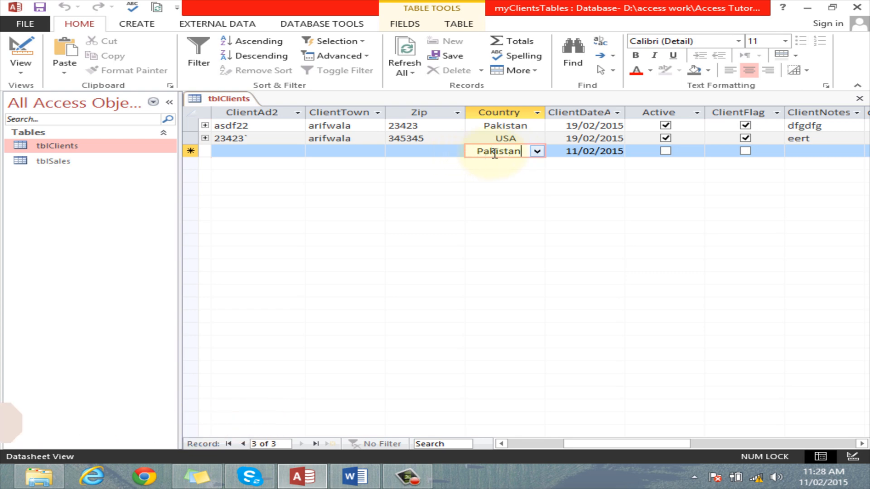
click(537, 152)
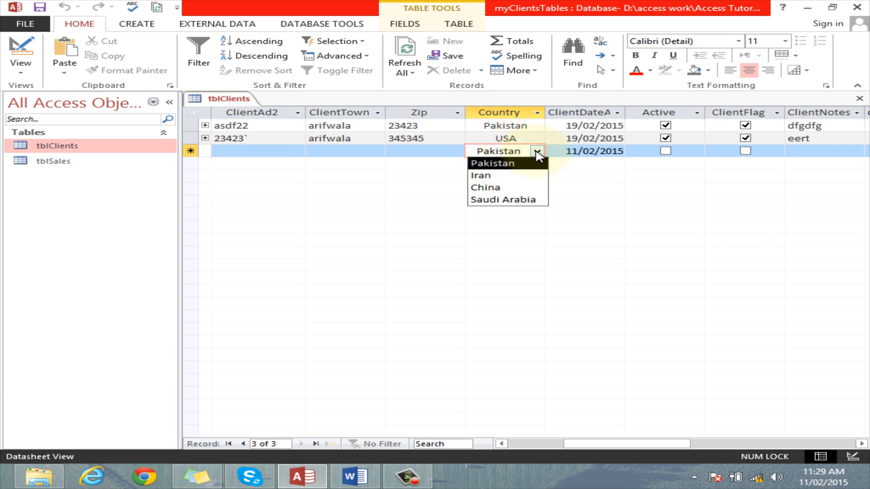
click(490, 187)
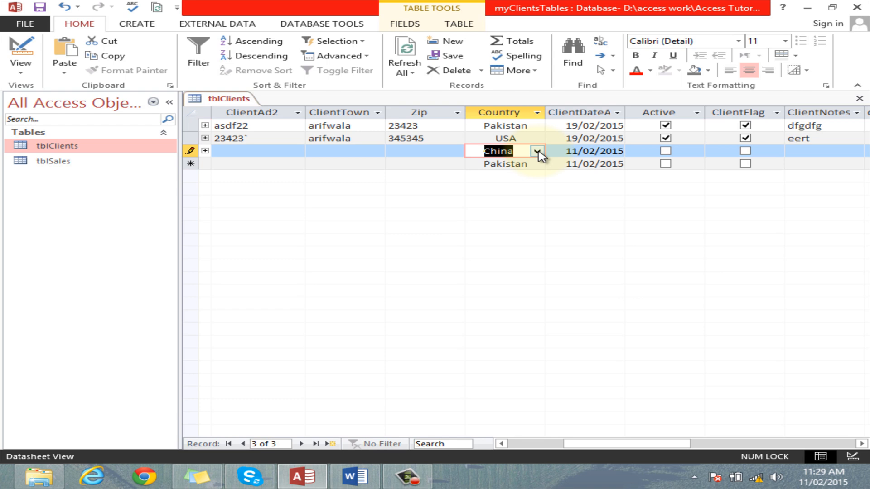
Close the tblClients table, discarding the unsaved new record
click(858, 100)
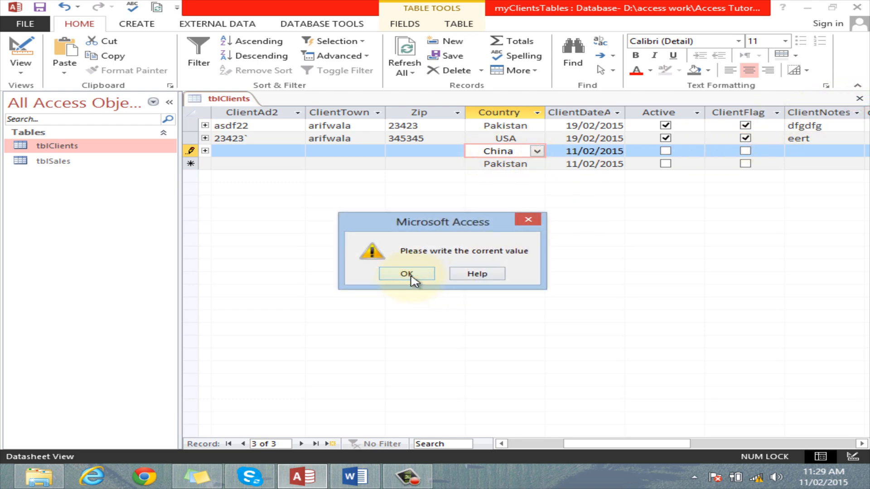
click(409, 275)
click(404, 286)
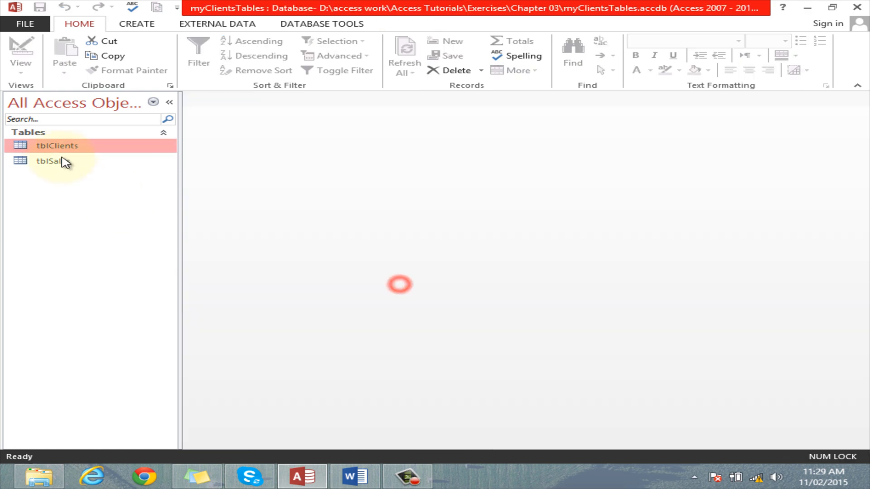
Open tblClients in Design View and select the data type of the ClientCountry field
right_click(57, 147)
click(105, 168)
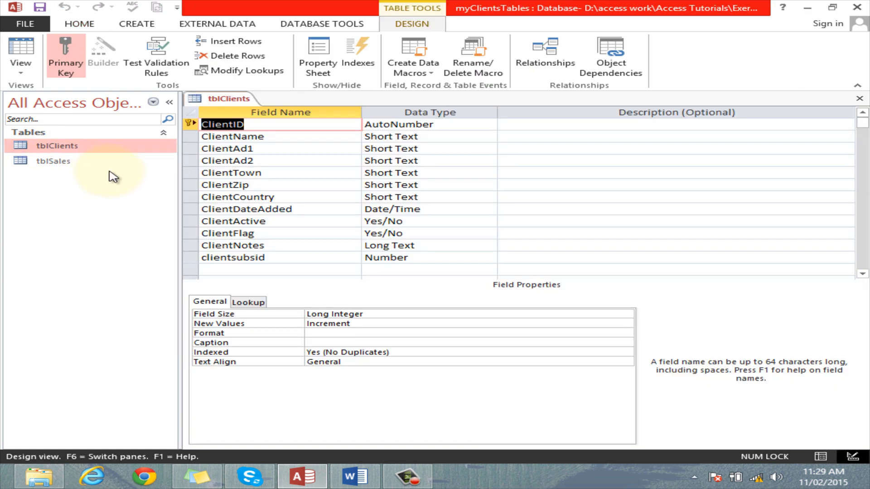
click(395, 198)
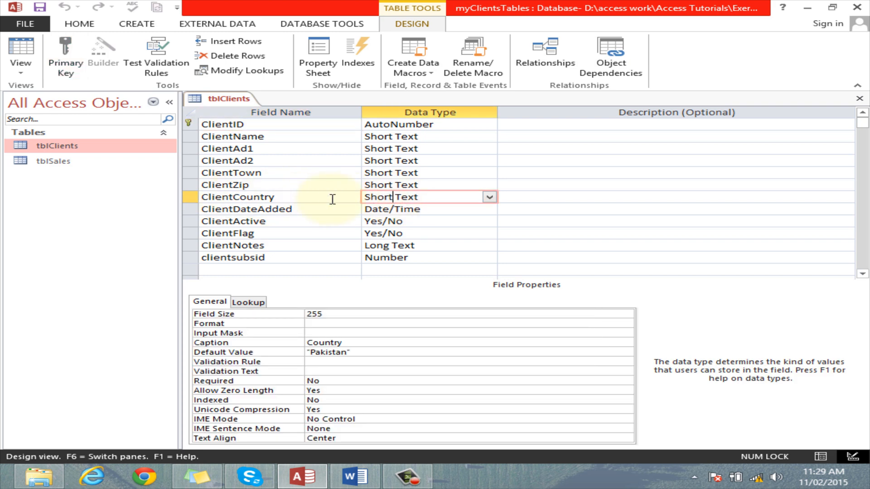
Examine the available data types and the existing lookup properties of the ClientCountry field
click(489, 198)
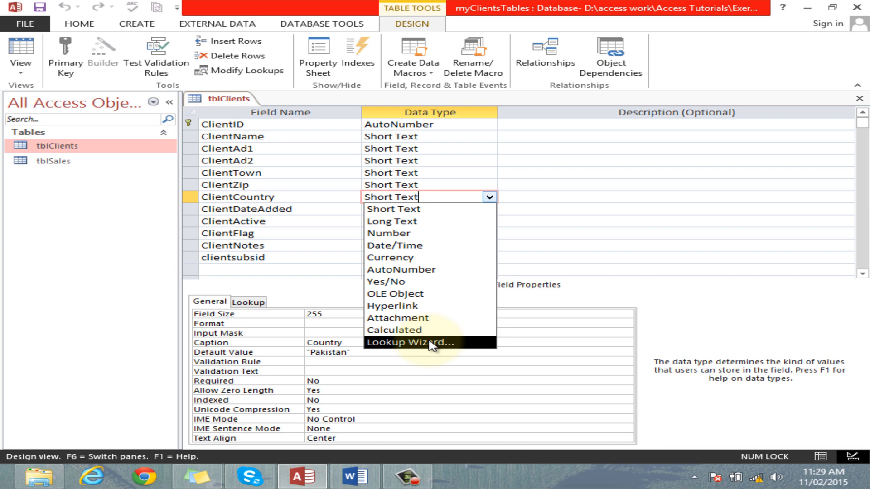
click(577, 299)
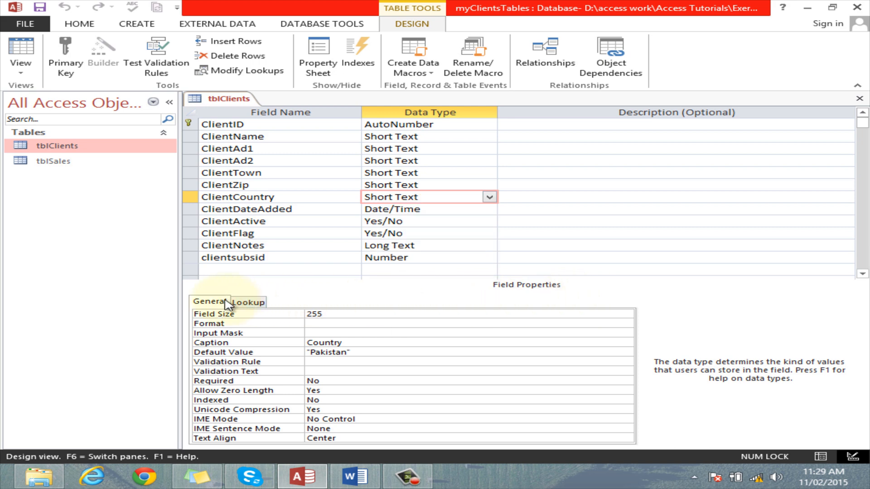
click(252, 304)
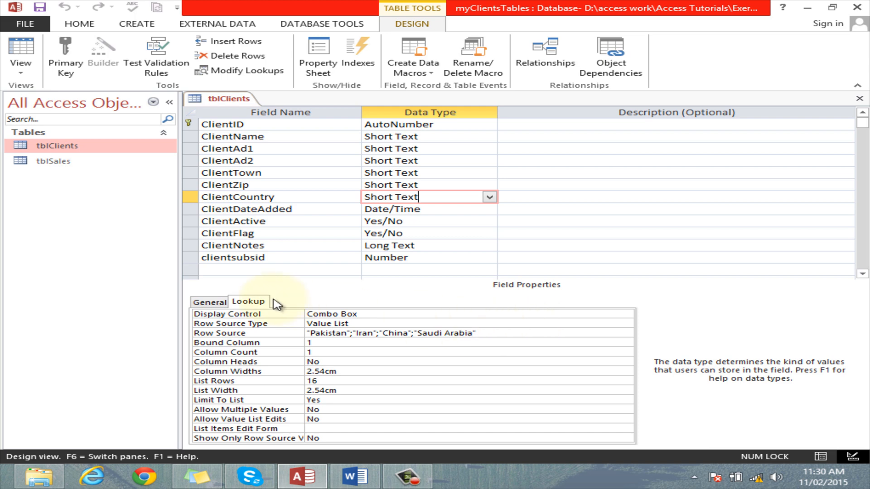
click(209, 306)
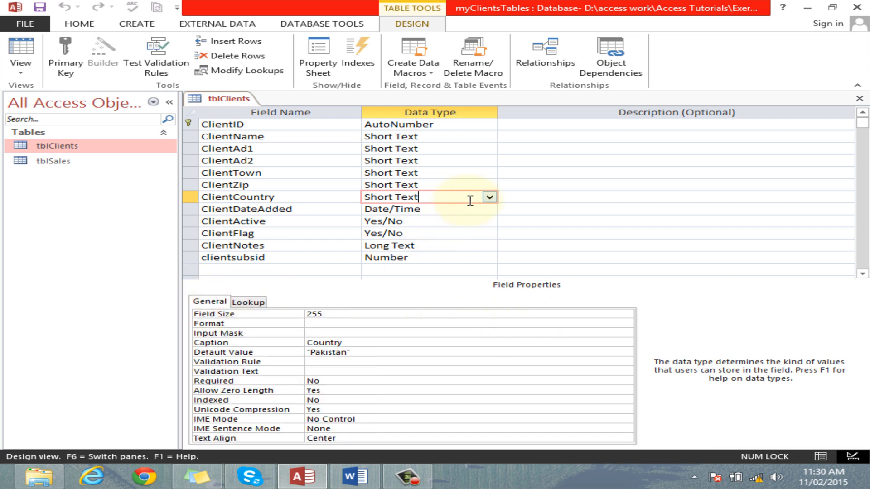
Start the Lookup Wizard for the ClientCountry field and choose to type in the list values manually
click(489, 198)
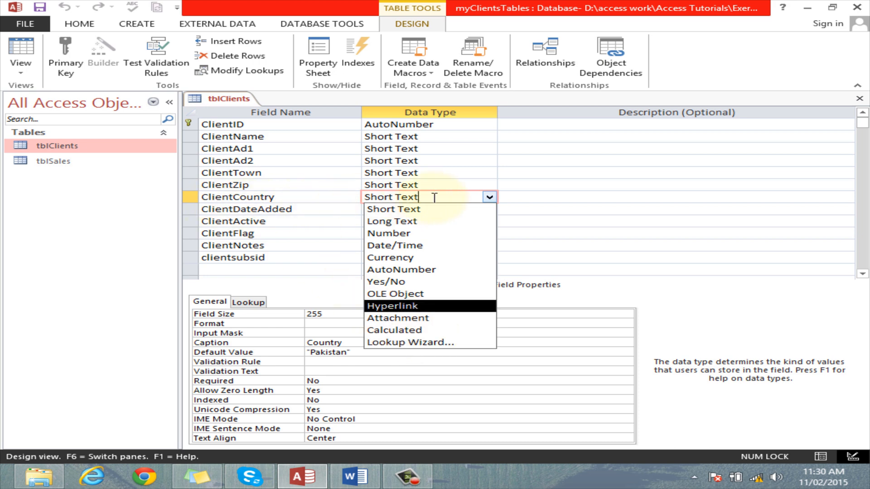
click(435, 342)
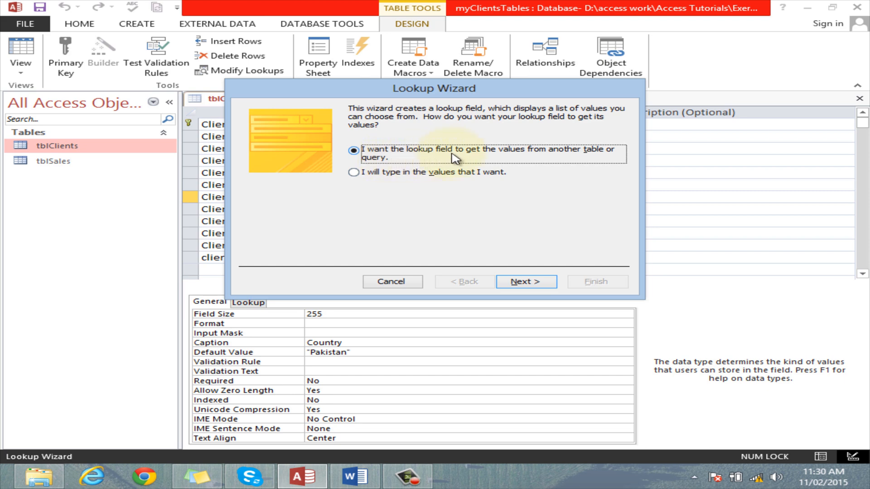
click(355, 175)
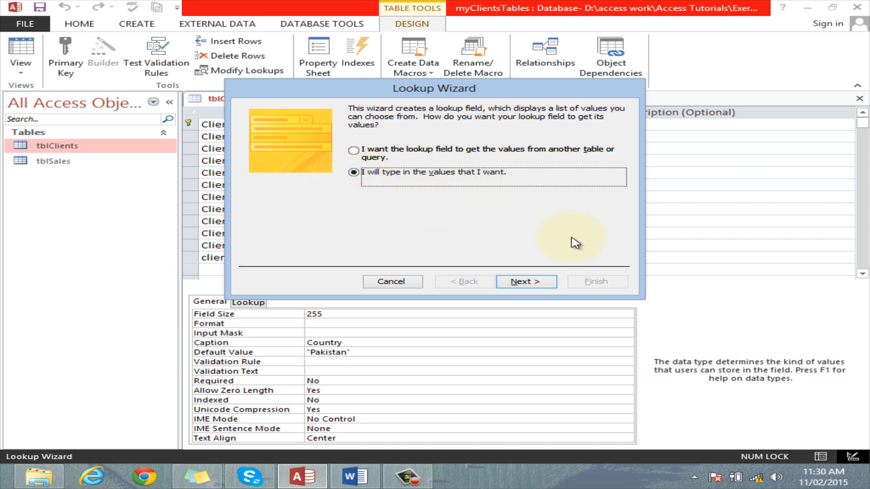
click(524, 282)
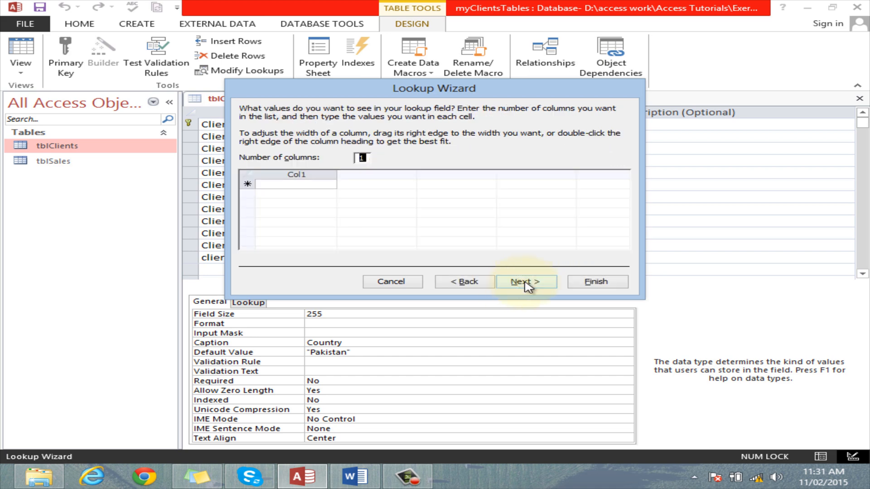
Enter Pakistan, China, USA and Iran as the single-column lookup values and continue to the wizard's label page
click(286, 184)
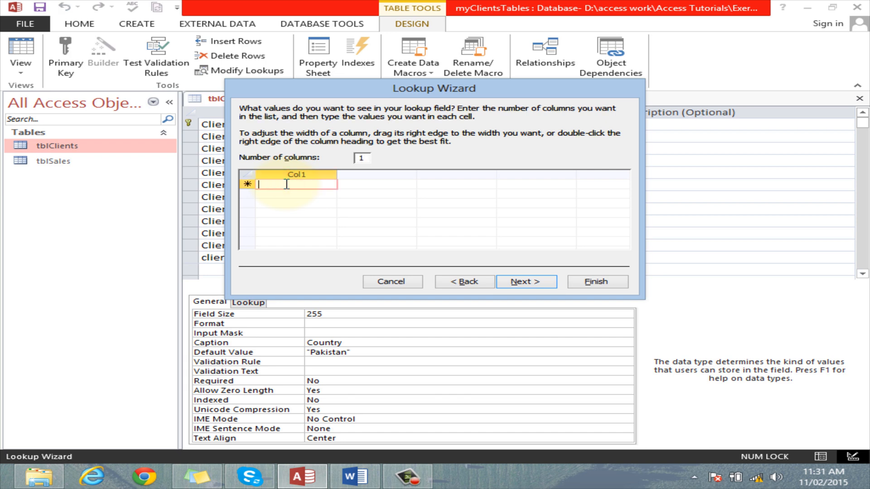
text(Paks)
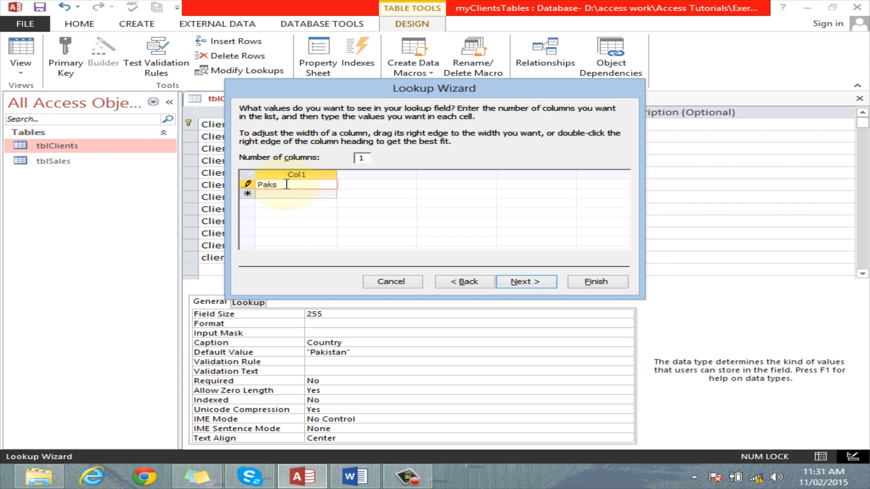
key(BackSpace)
text(istan)
key(Return)
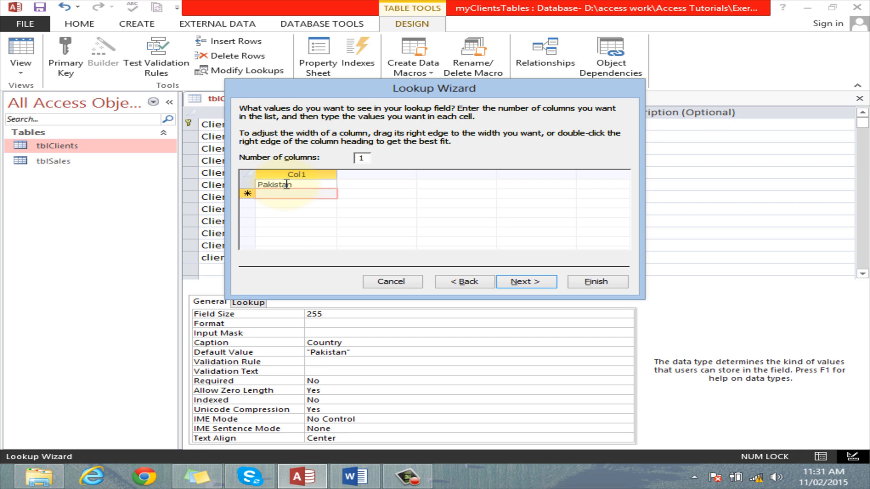
text(Ch)
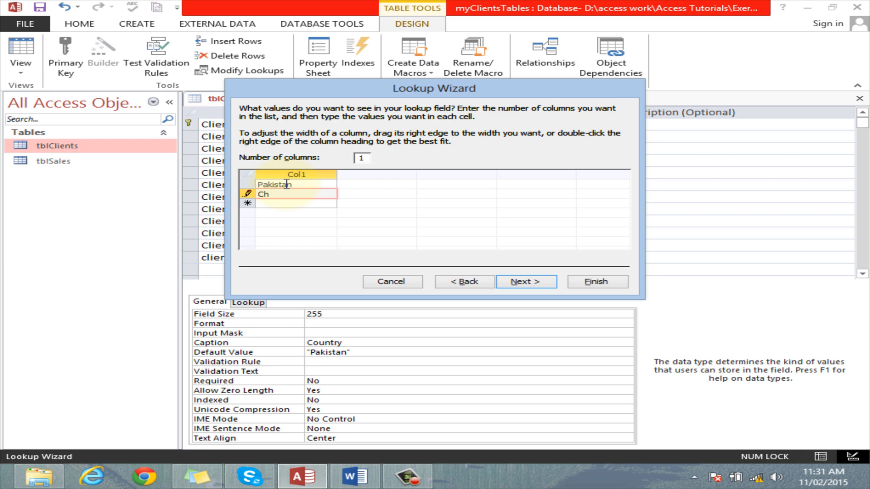
text(ina)
key(Return)
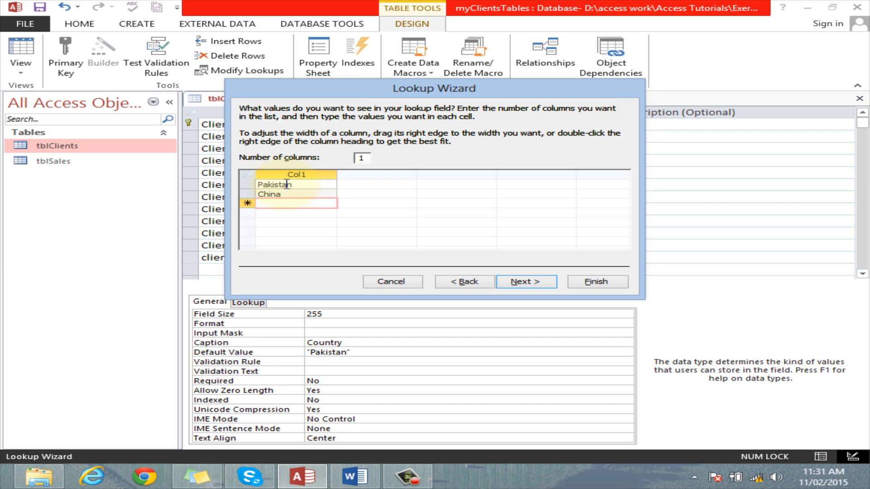
text(USA)
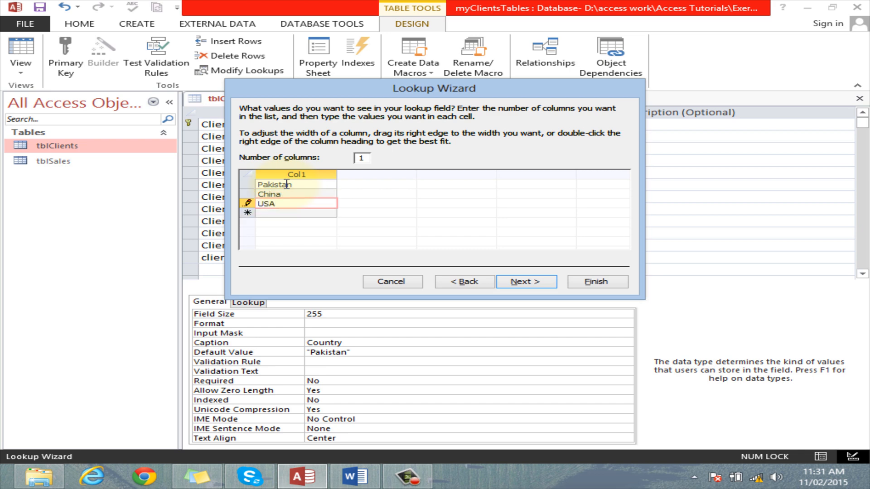
key(Return)
text(Iran)
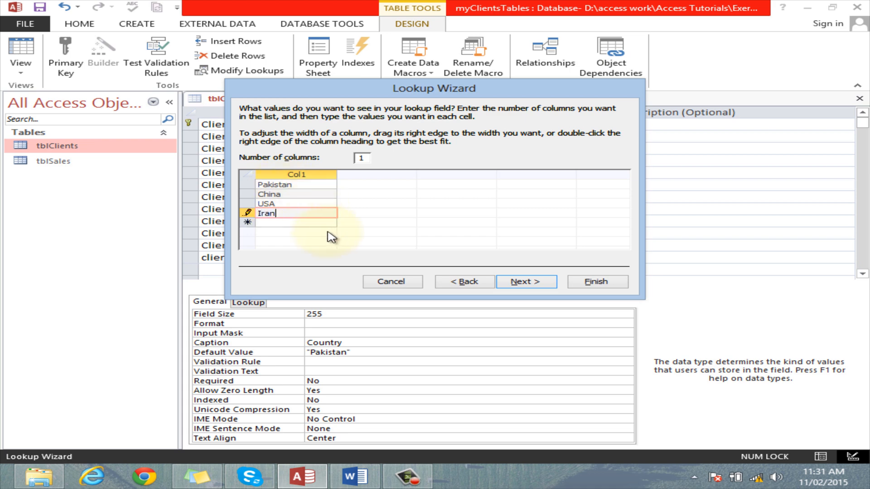
click(538, 288)
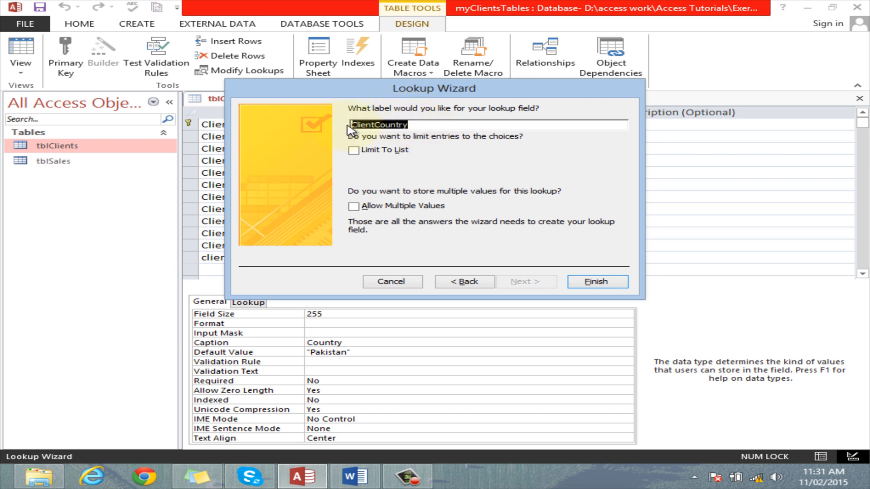
Keep the ClientCountry label, limit entries to the list and finish the lookup wizard
click(417, 126)
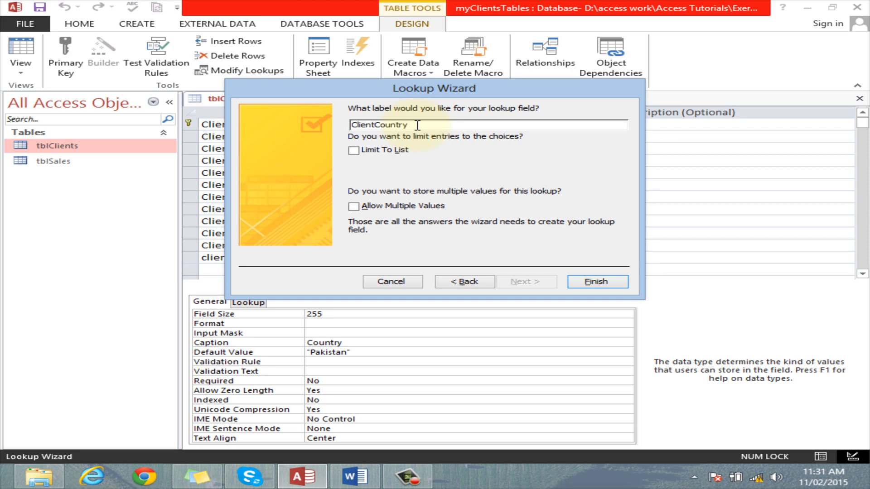
click(354, 151)
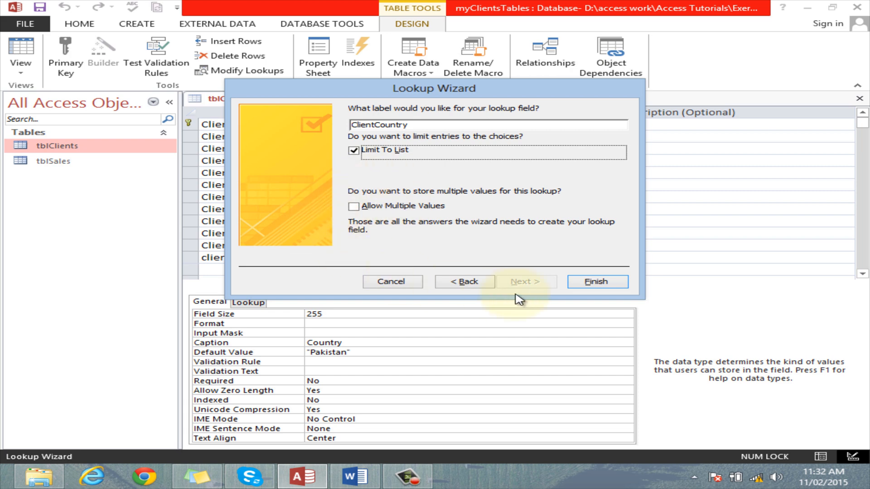
click(588, 284)
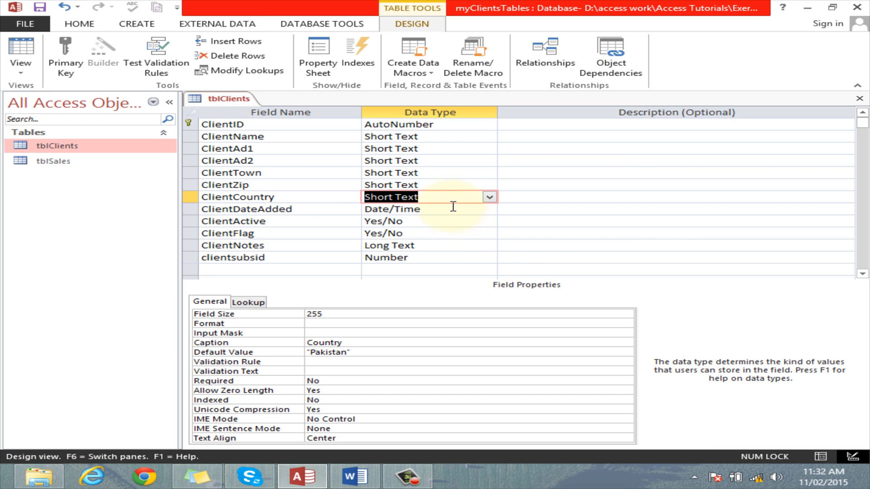
Add "UK" to the end of the ClientCountry lookup's Row Source value list
click(252, 301)
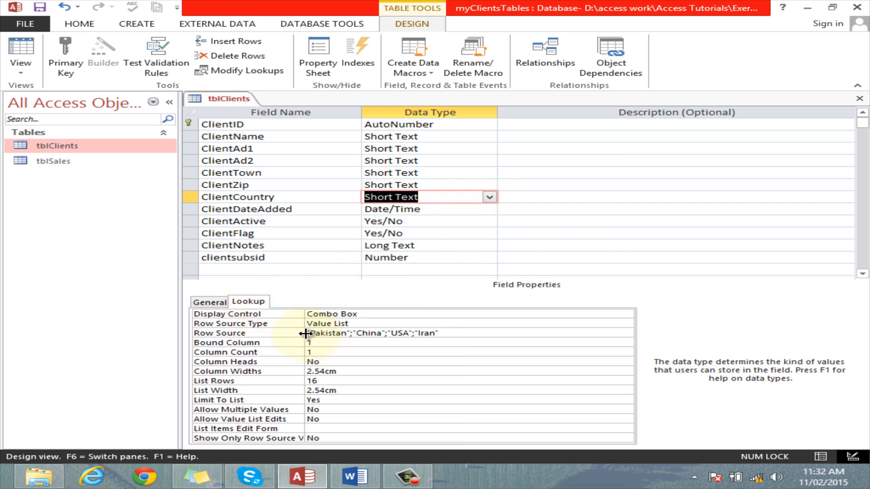
drag(310, 334, 437, 333)
click(445, 333)
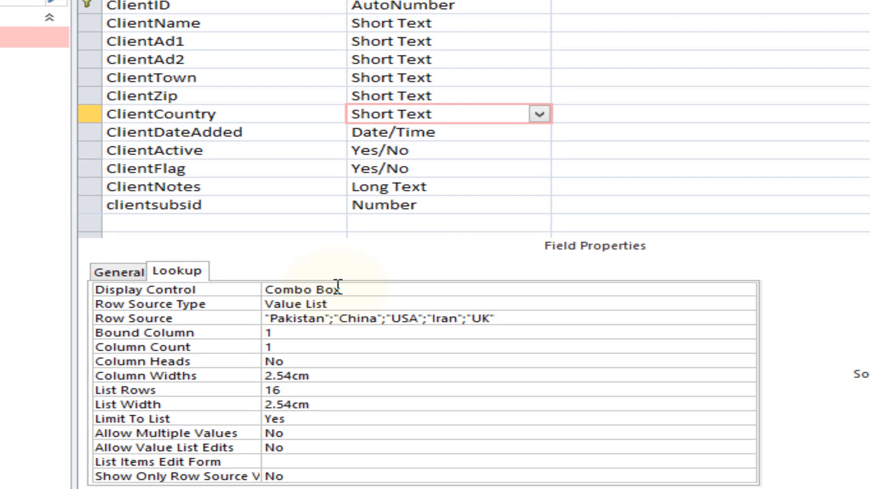
Set ClientCountry's lookup Display Control to List Box, and close tblClients with its design changes saved
click(339, 288)
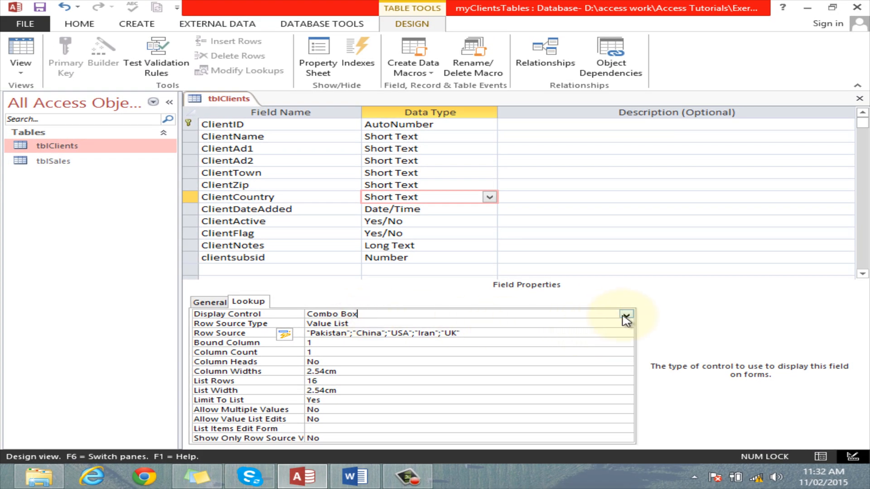
click(626, 316)
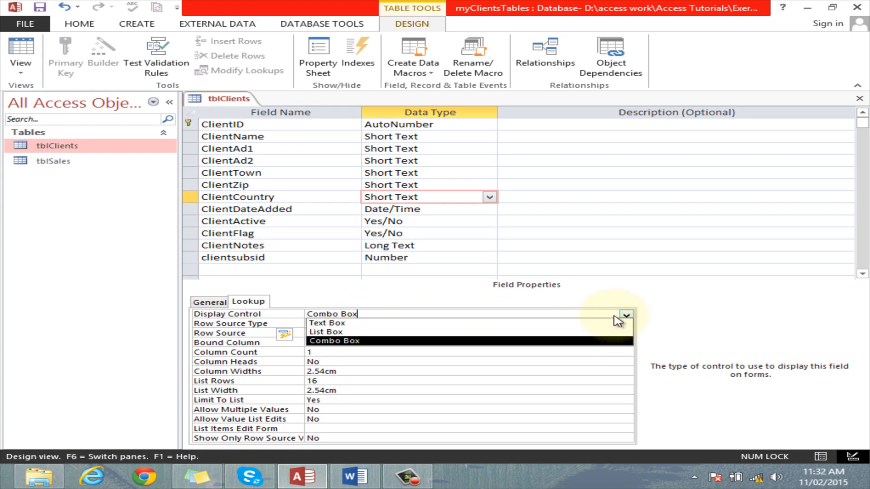
click(387, 336)
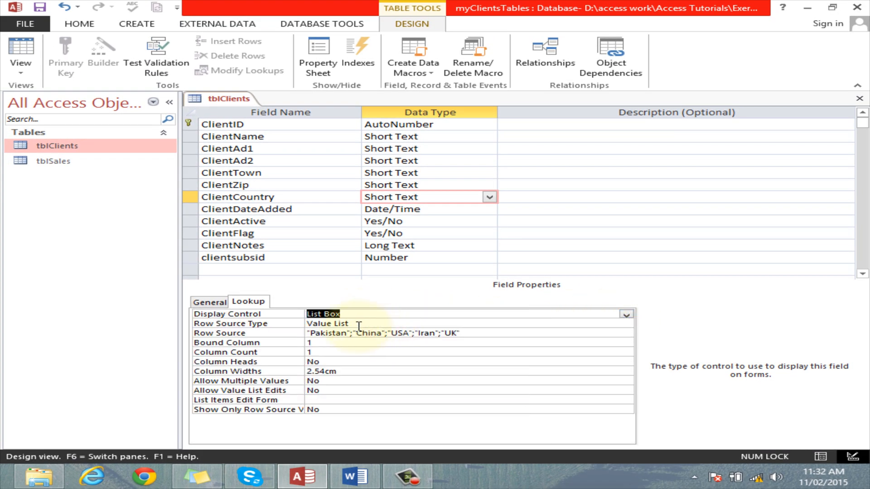
click(625, 315)
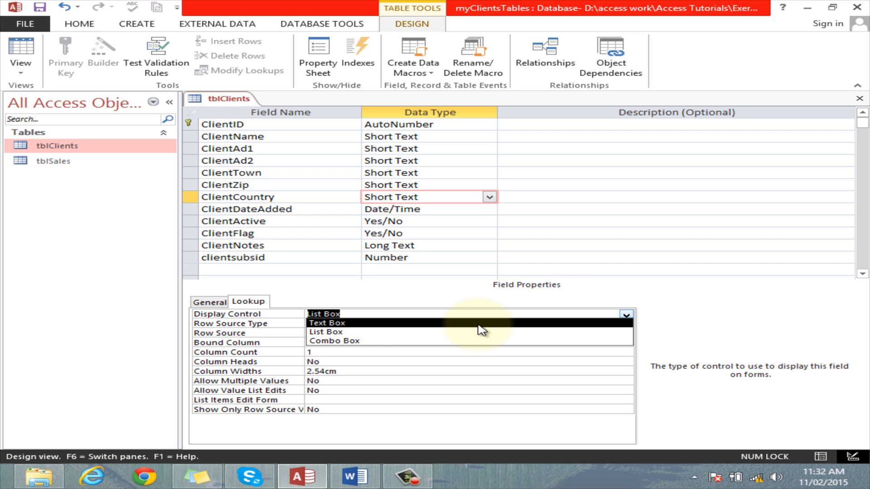
click(686, 318)
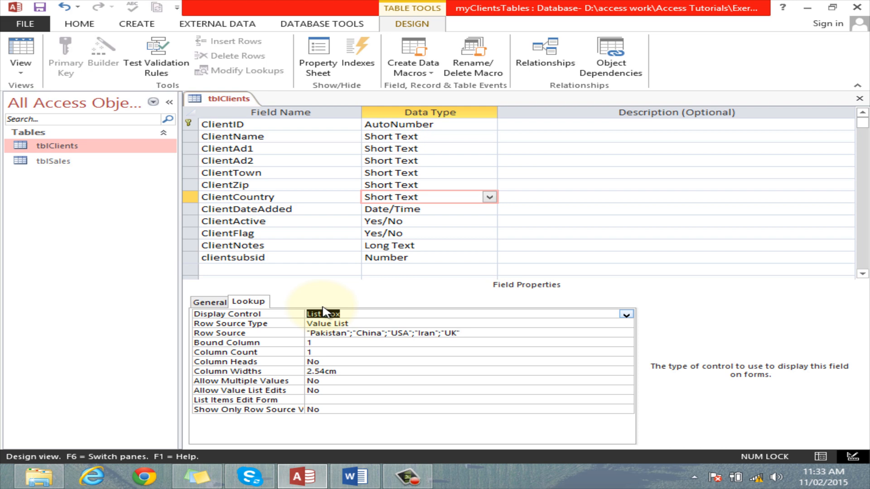
click(859, 99)
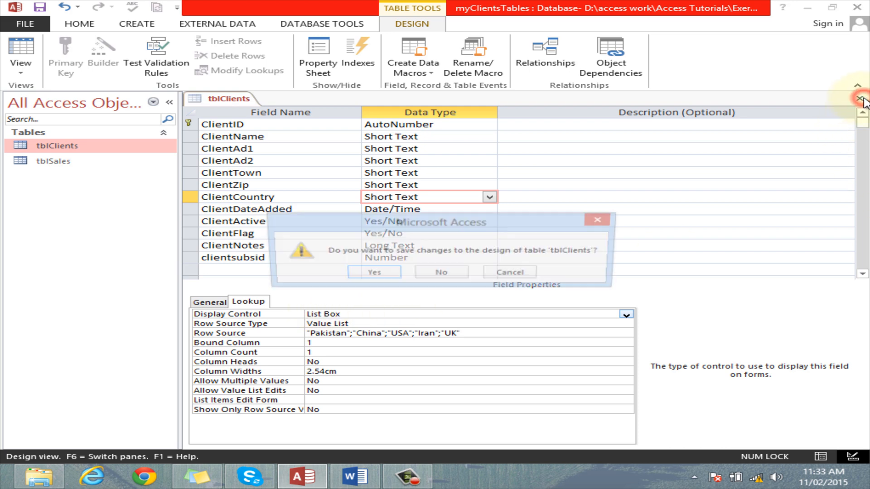
click(374, 274)
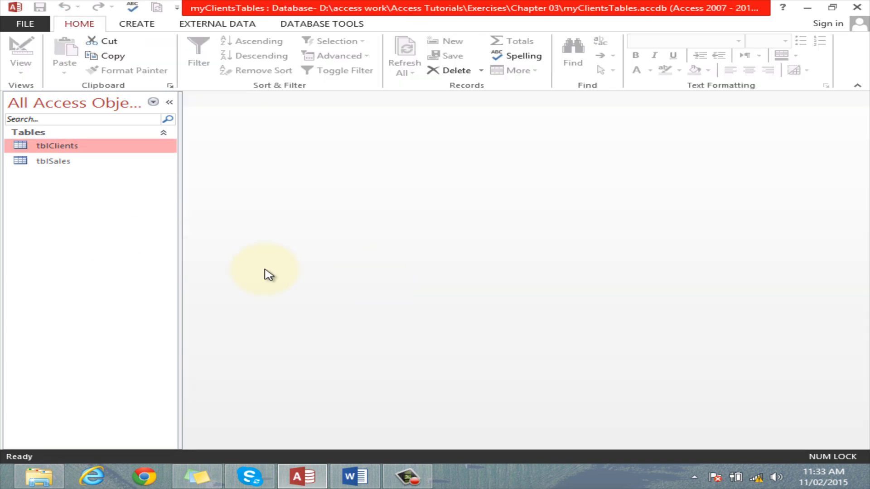
Open tblClients in Datasheet View and choose China from the Country list in the new record
click(50, 145)
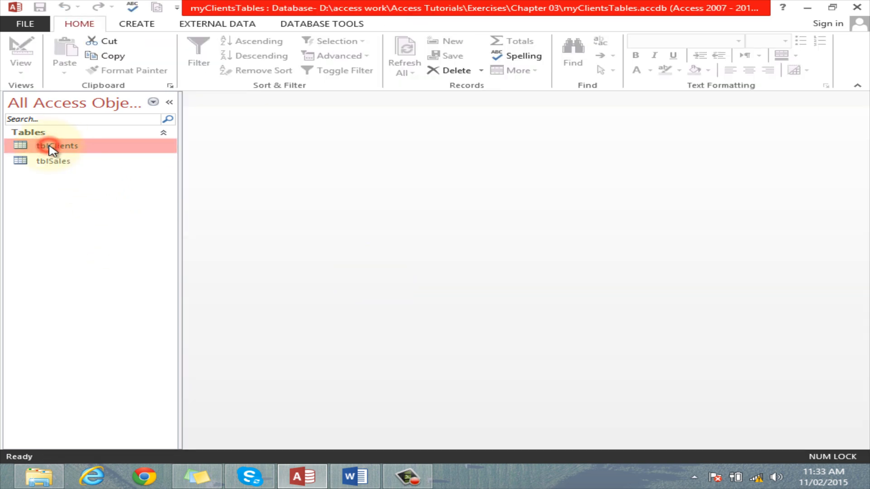
double_click(49, 146)
click(527, 444)
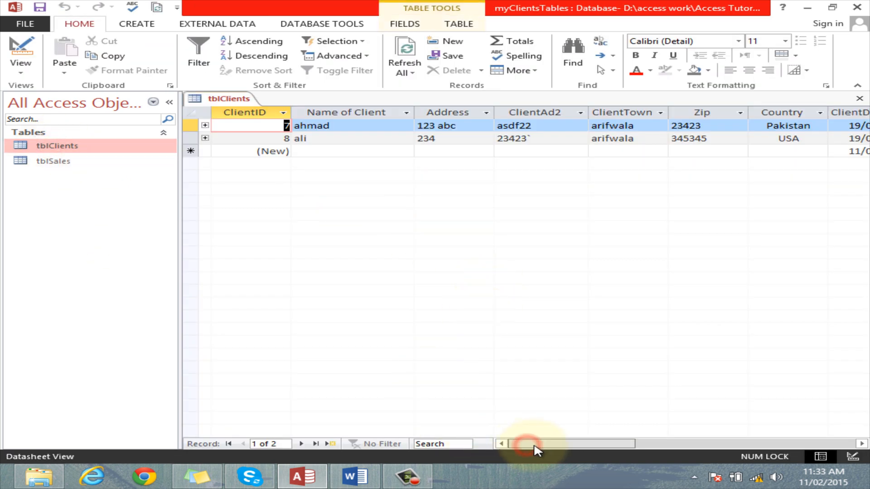
drag(534, 448, 602, 448)
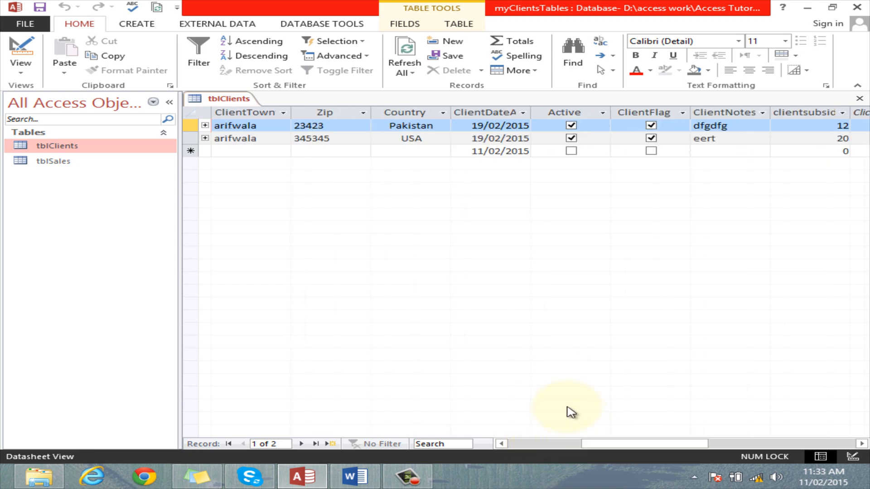
click(438, 152)
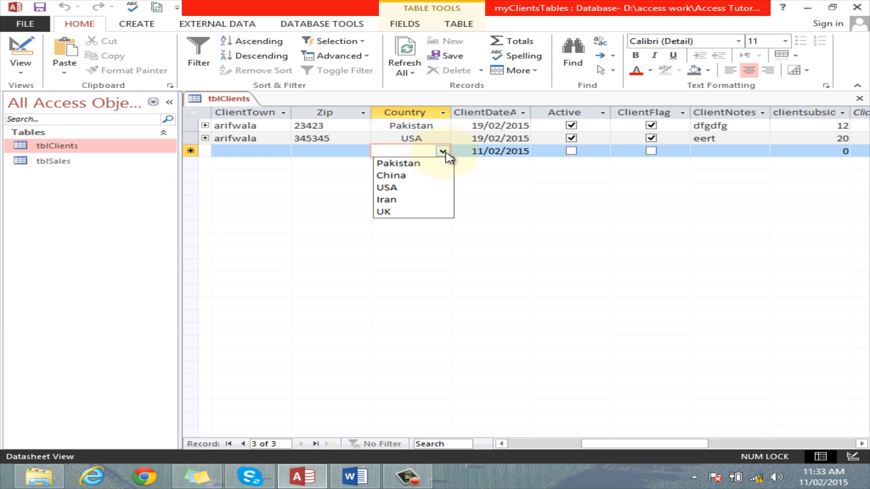
click(399, 180)
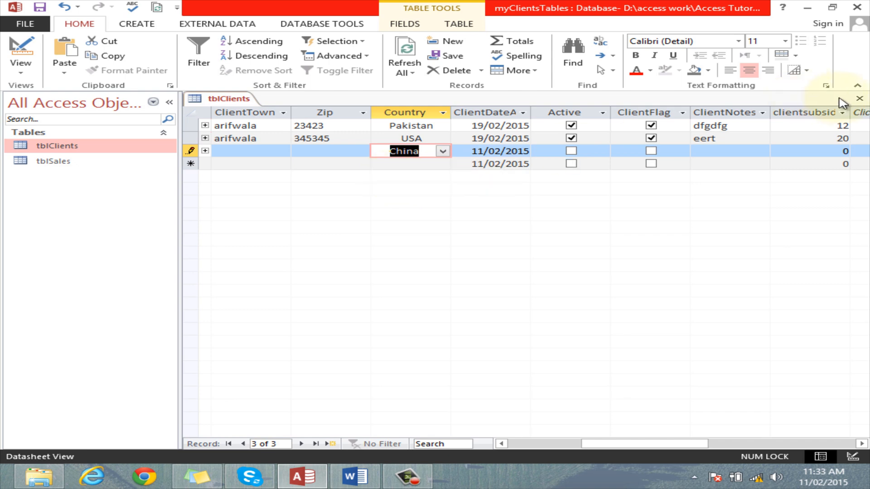
Close tblClients and discard the unsaved new record
click(857, 98)
click(403, 273)
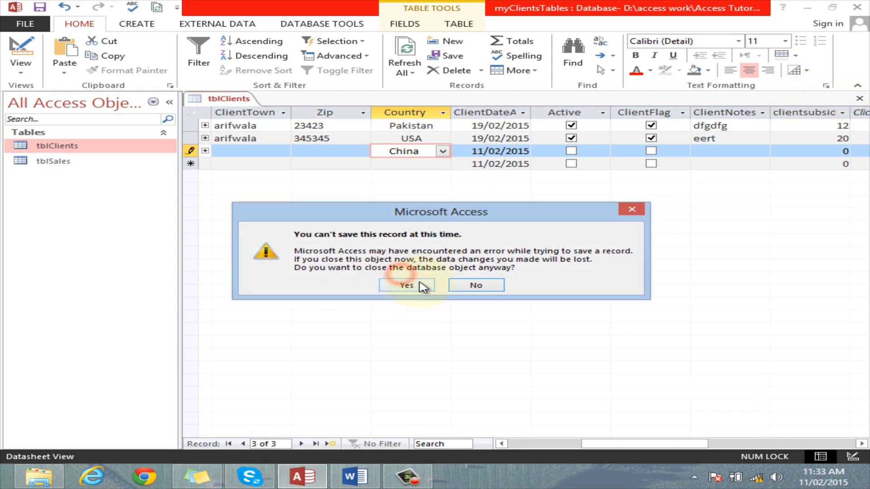
click(419, 282)
Open tblClients and tblSales in Design View
right_click(55, 145)
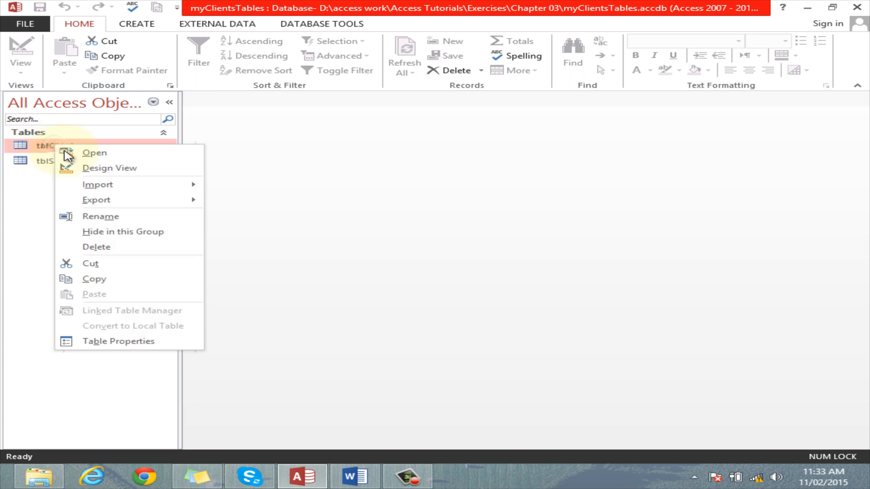
click(113, 170)
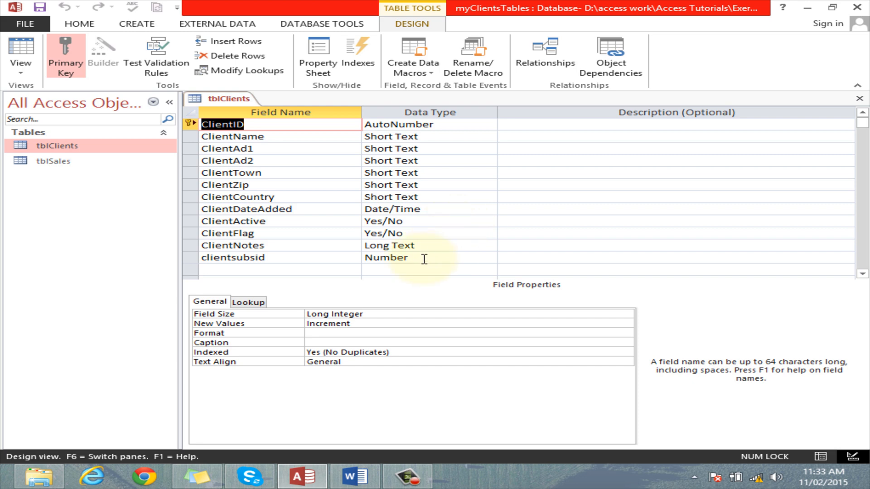
double_click(60, 163)
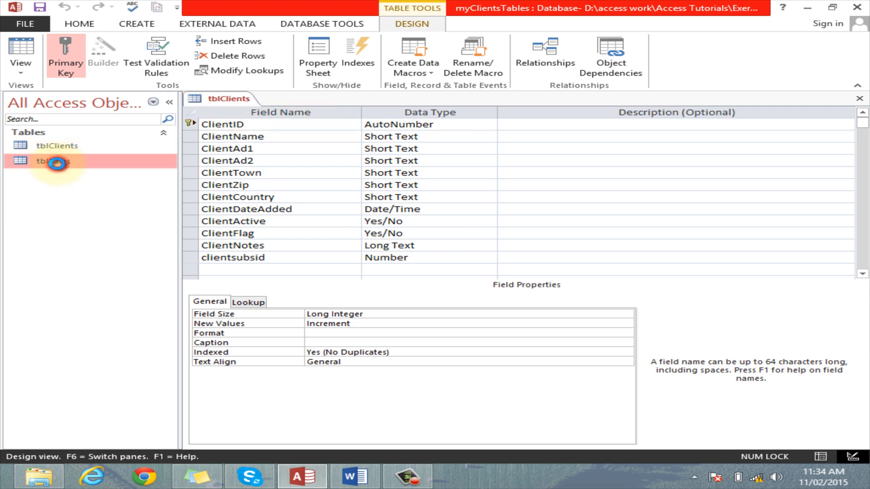
right_click(53, 163)
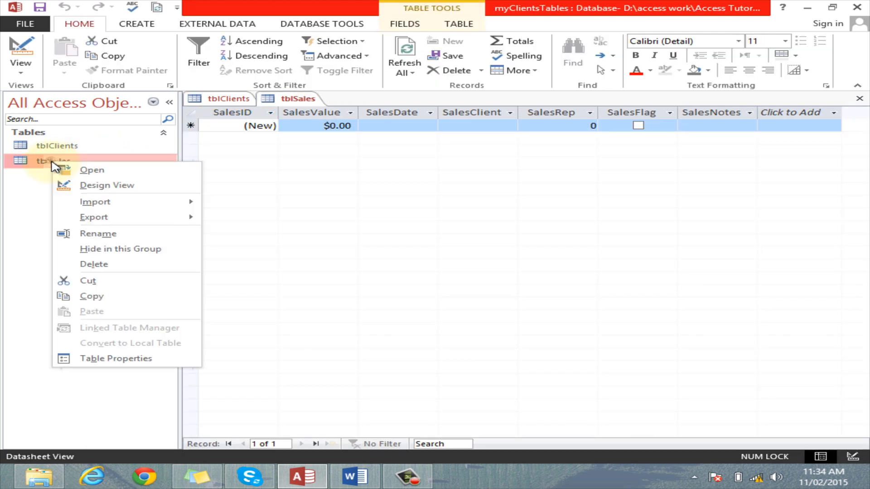
click(95, 189)
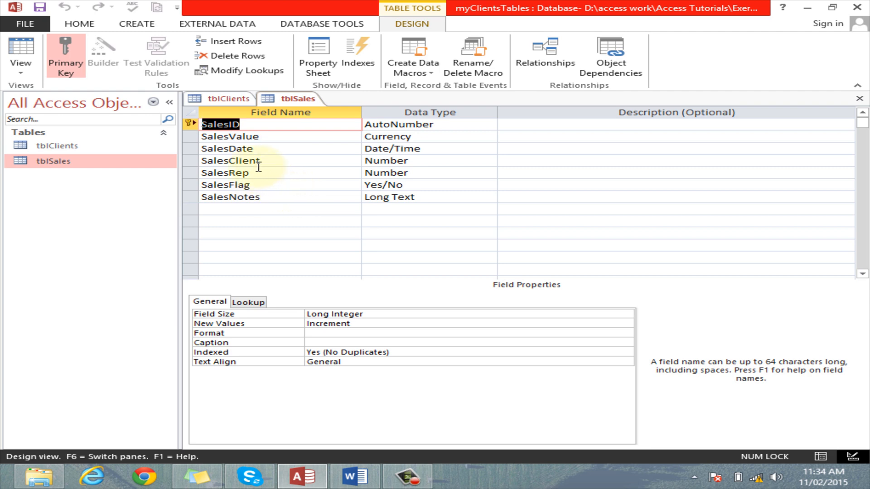
Start the Lookup Wizard for tblSales' SalesRep field, getting its values from the table tblClients
click(256, 174)
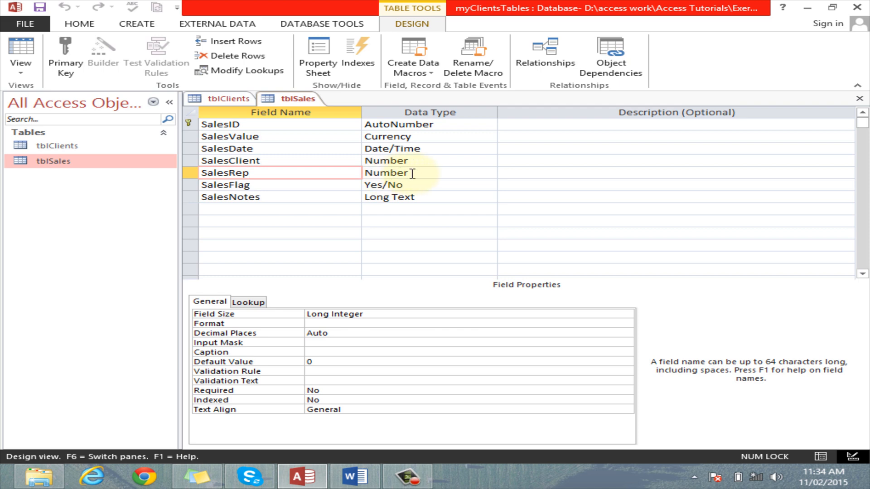
click(441, 173)
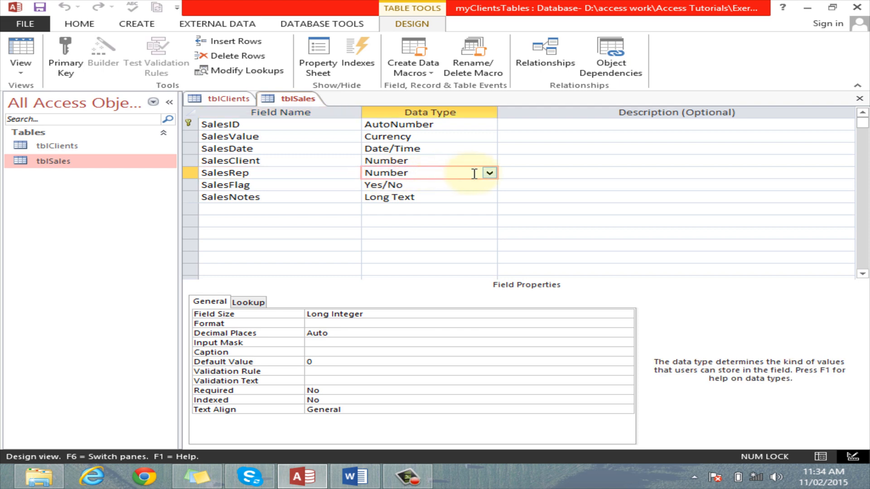
click(489, 174)
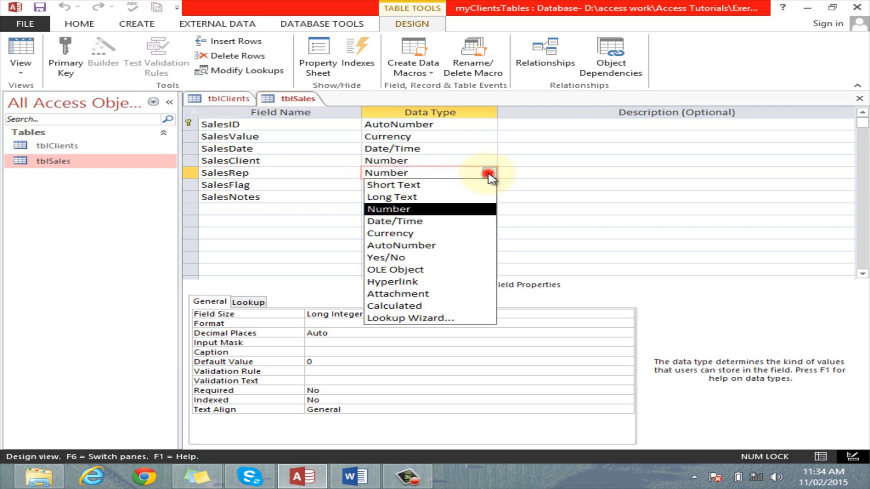
click(463, 318)
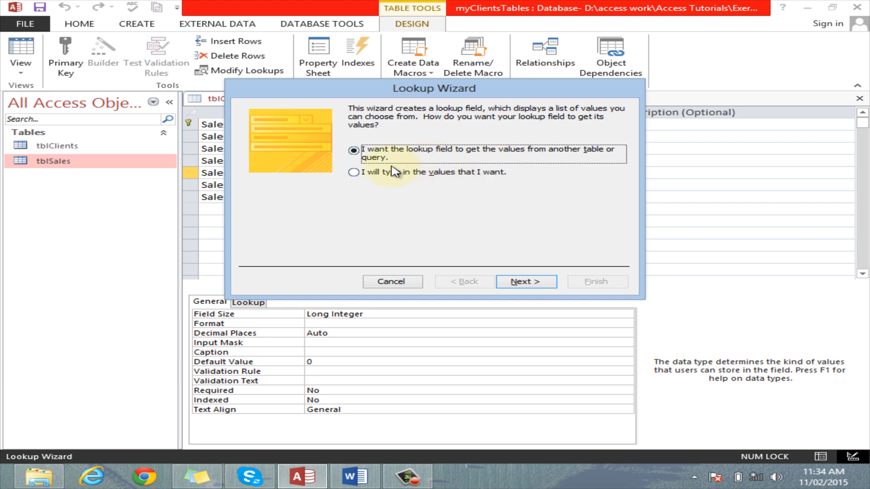
click(530, 282)
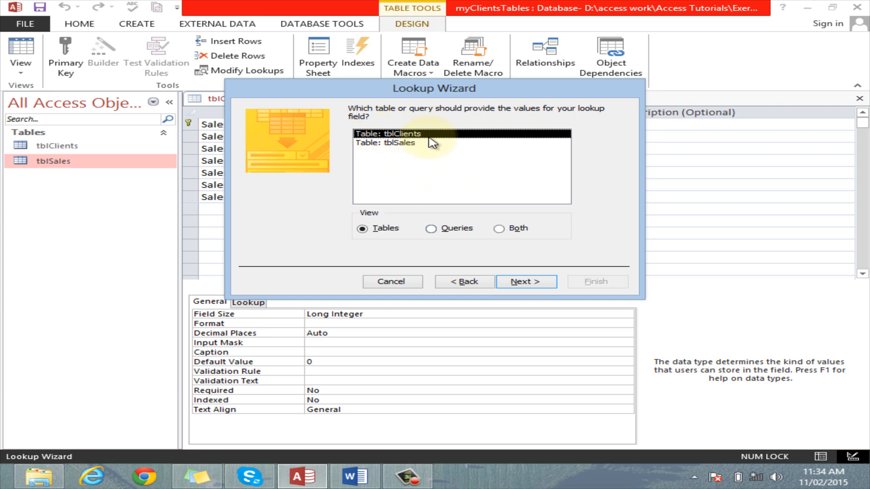
click(518, 280)
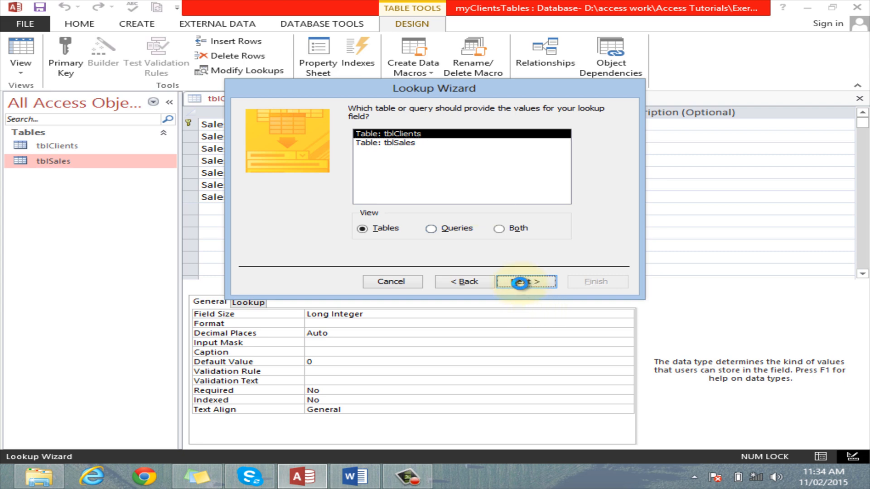
Use ClientID as the lookup column and sort the list by ClientID in ascending order
click(406, 199)
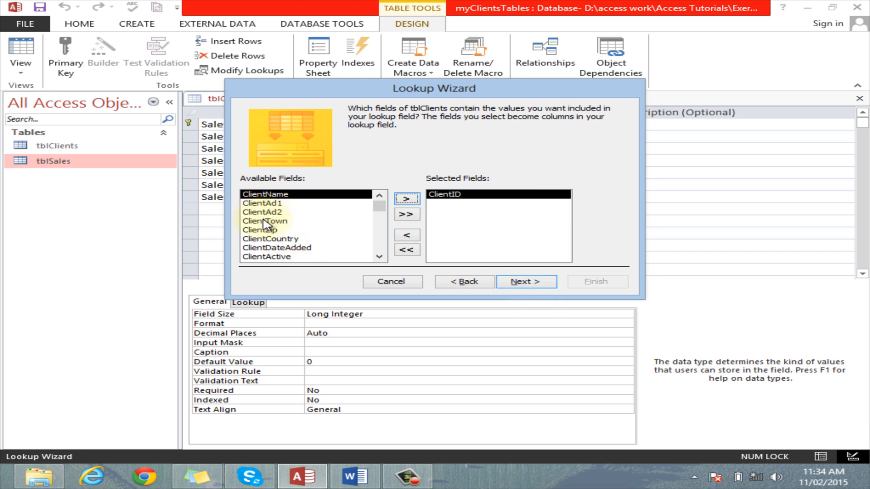
click(528, 282)
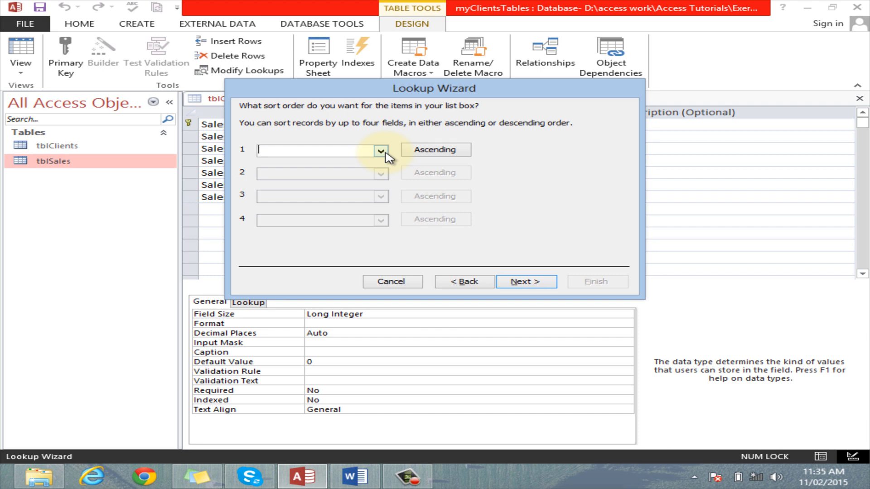
click(381, 151)
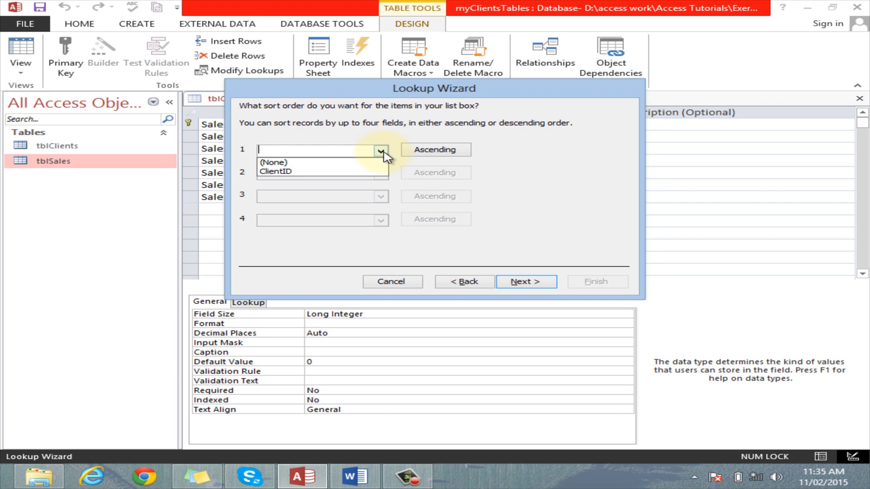
click(354, 172)
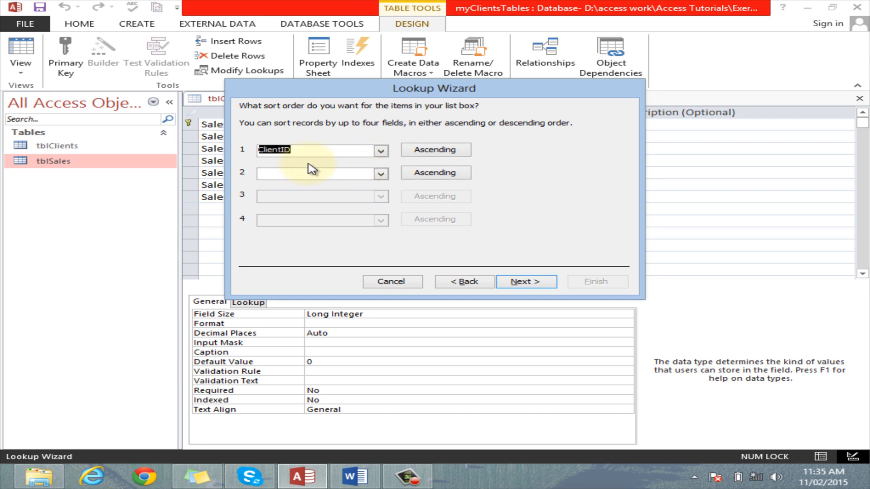
click(526, 282)
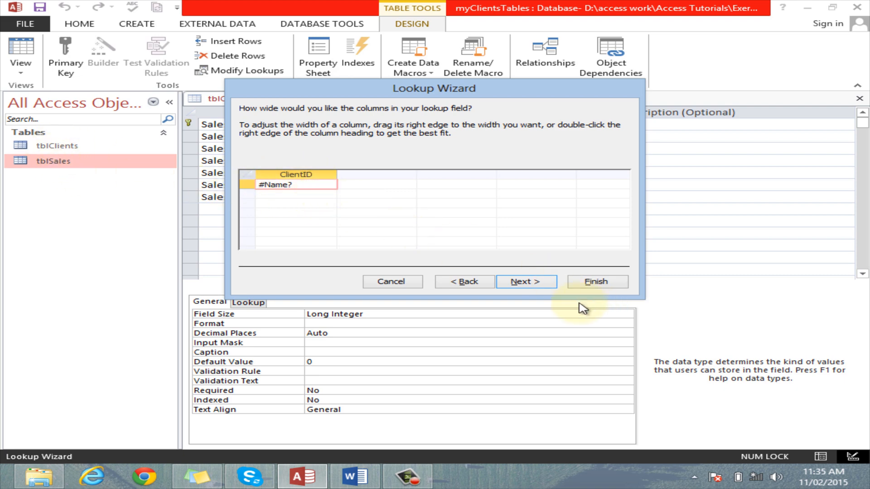
Accept the column width, keep the SalesRep label, finish the lookup wizard and save tblSales
click(524, 283)
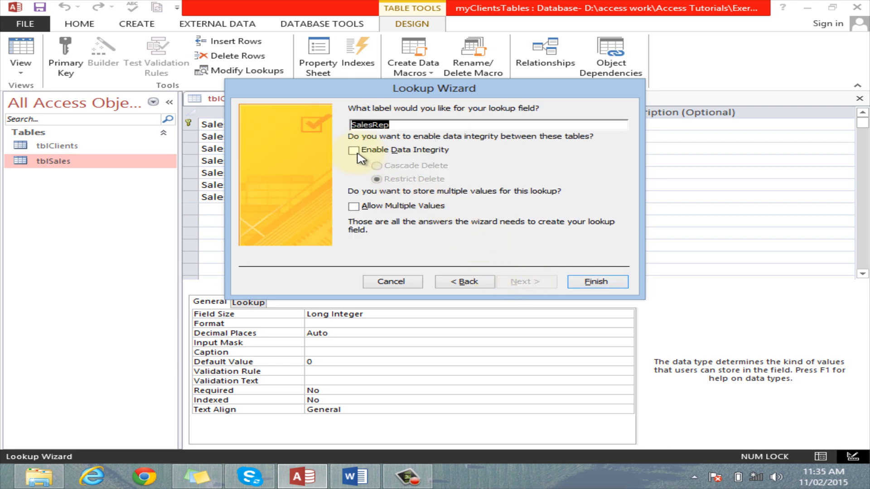
click(392, 126)
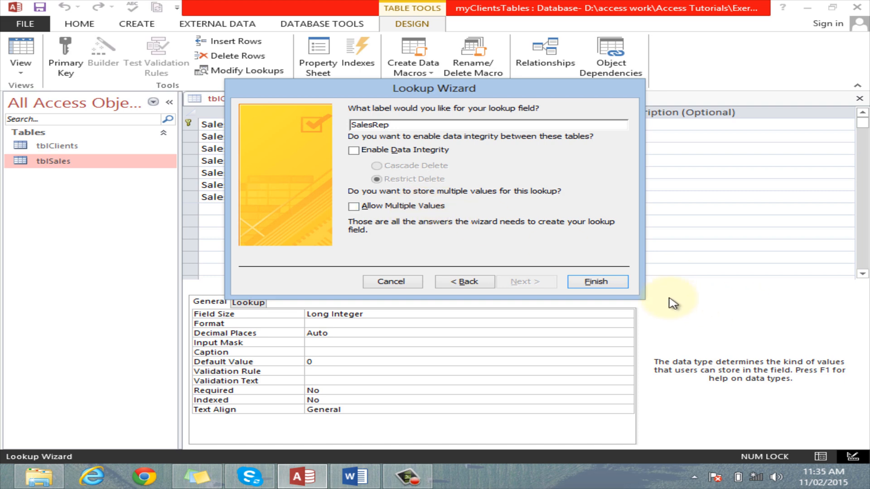
click(606, 282)
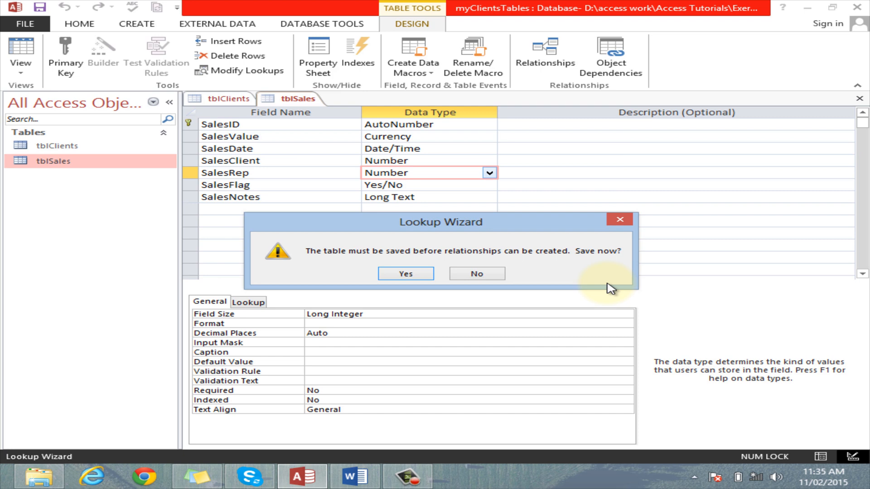
click(411, 273)
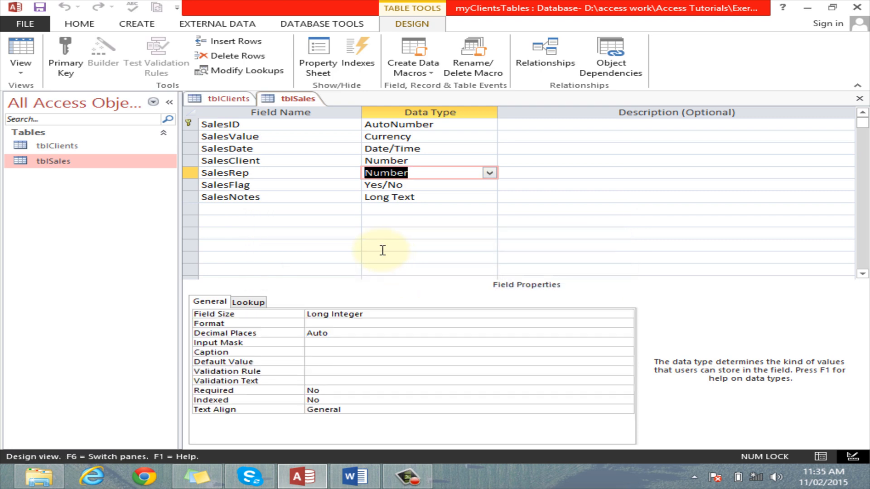
Close the Design View windows of tblSales and tblClients
click(251, 173)
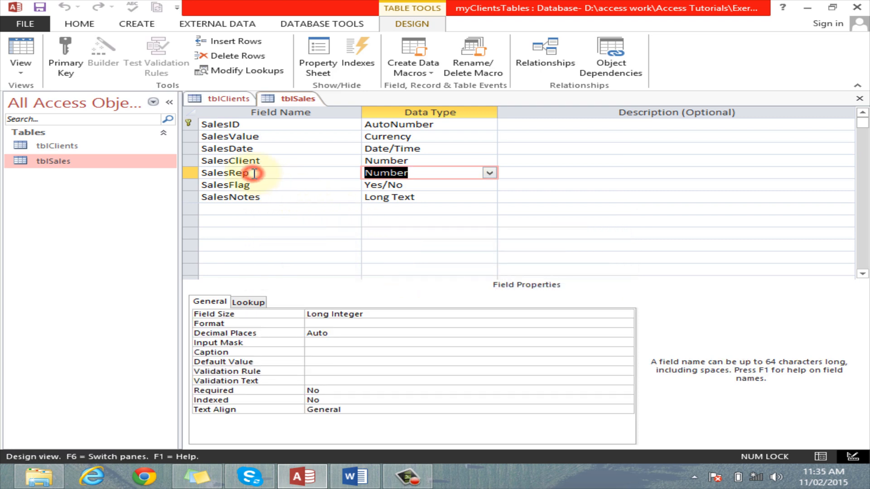
click(859, 99)
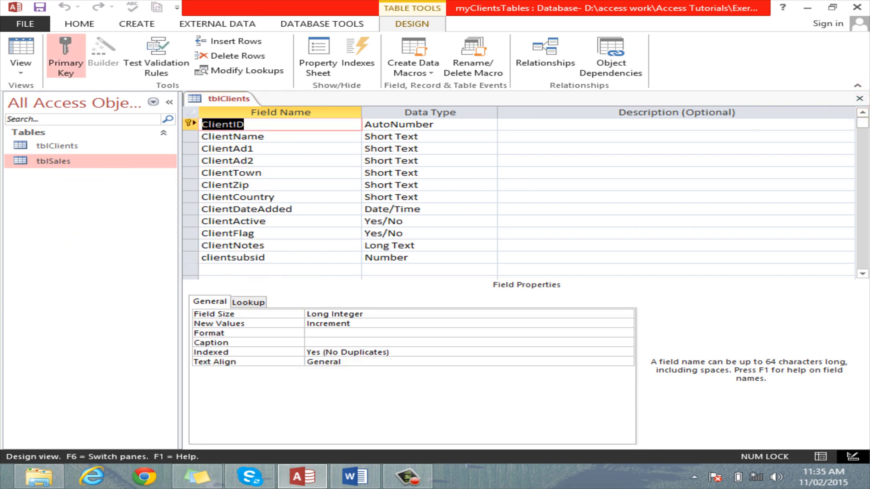
click(859, 100)
right_click(49, 163)
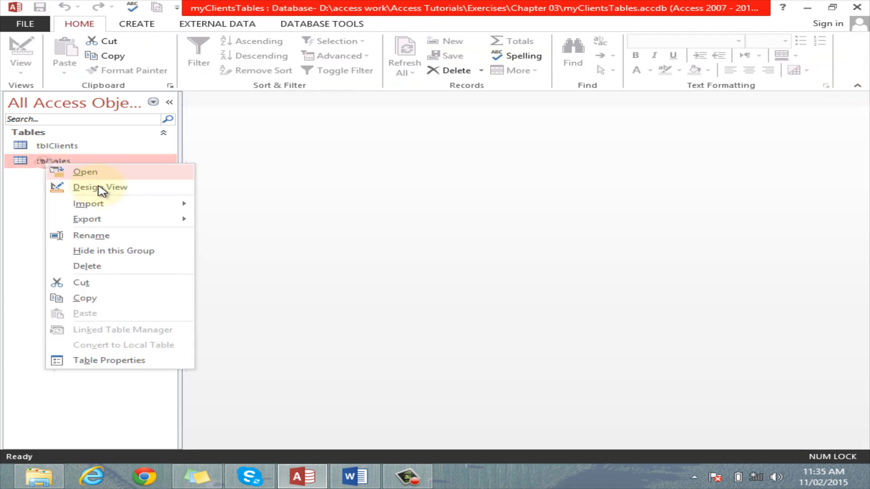
click(99, 186)
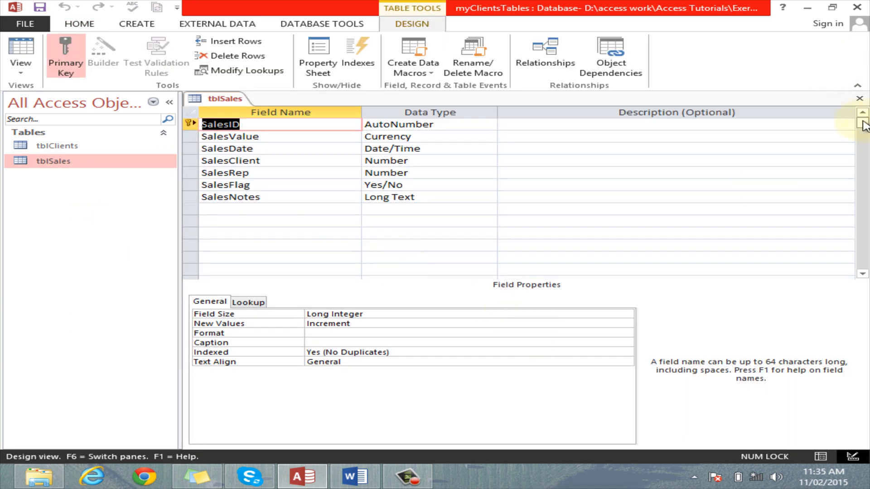
click(859, 99)
Open tblSales in Datasheet View and expand the SalesRep lookup list in the new record
click(56, 161)
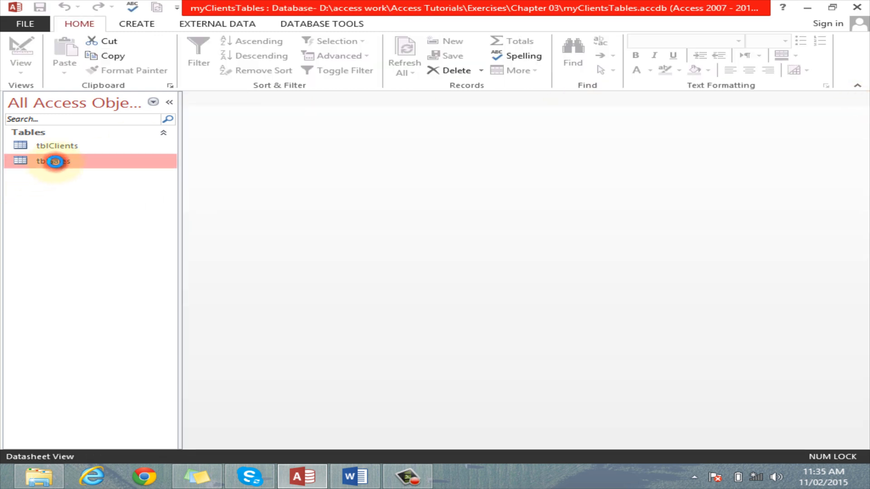
double_click(55, 161)
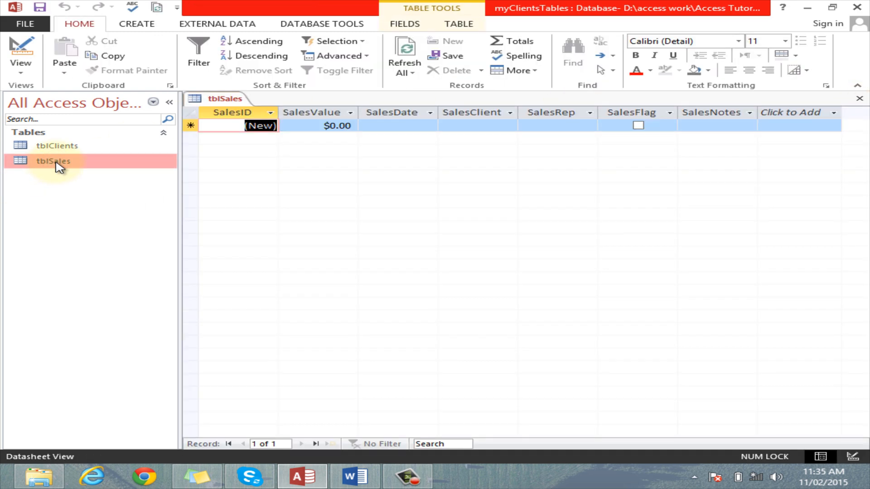
click(555, 126)
click(588, 125)
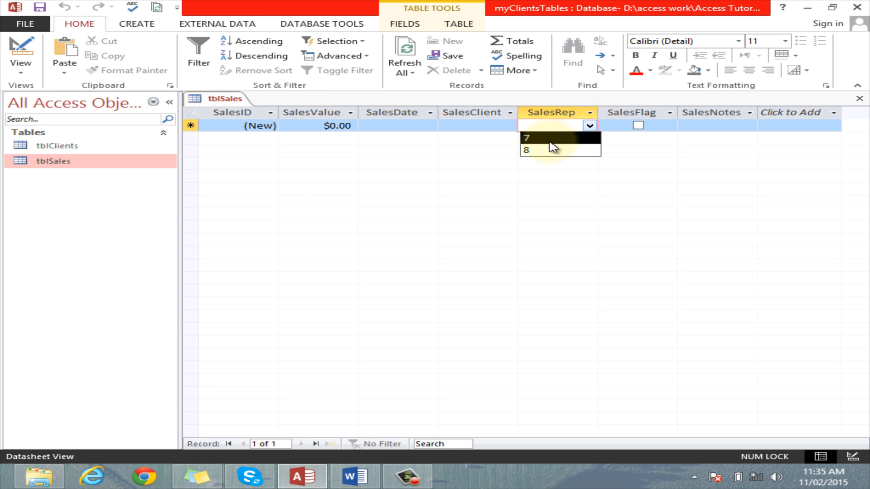